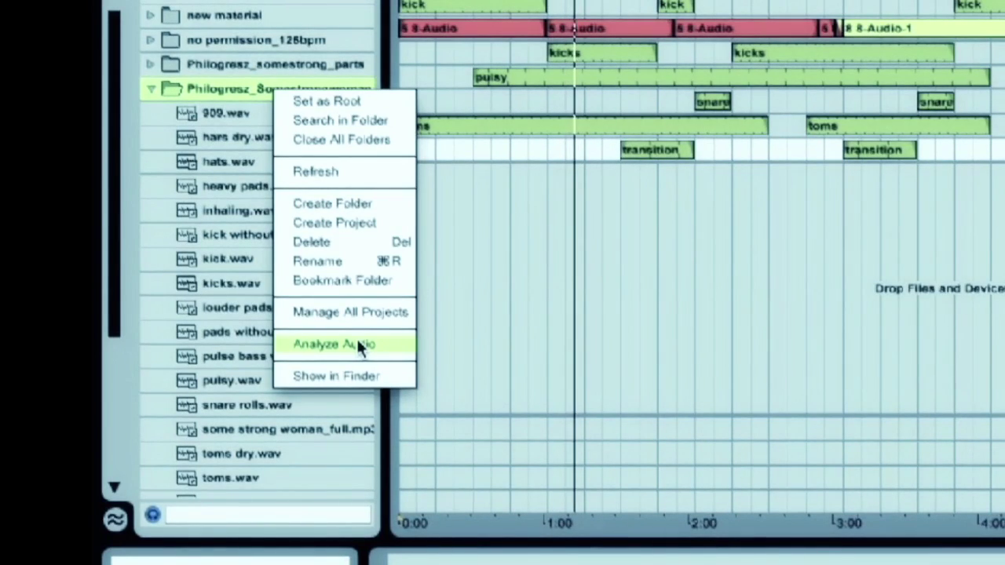
Toggle the metronome and select part of the looped waveform of the heavy pads clip on track 5.
left_click(555, 366)
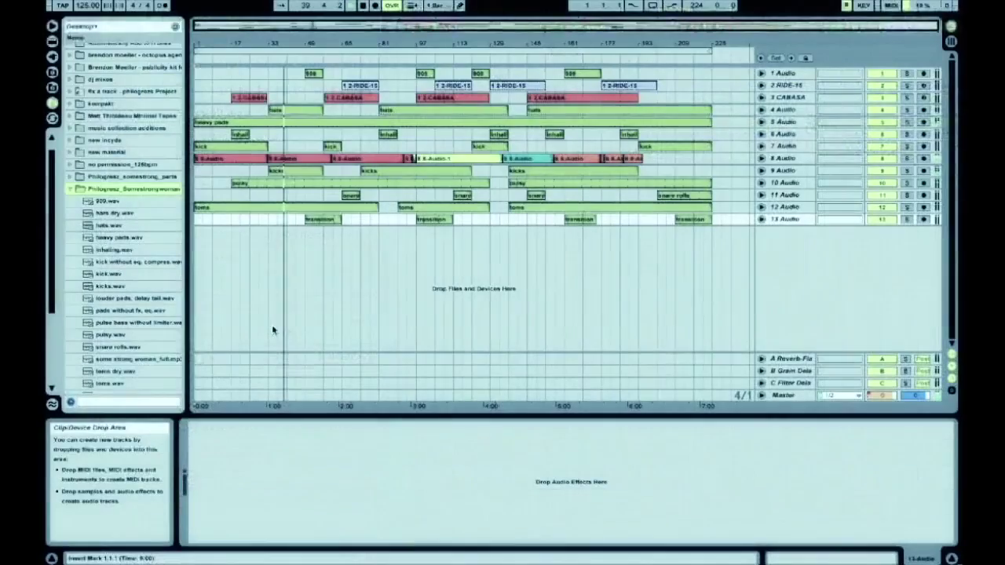
left_click(359, 126)
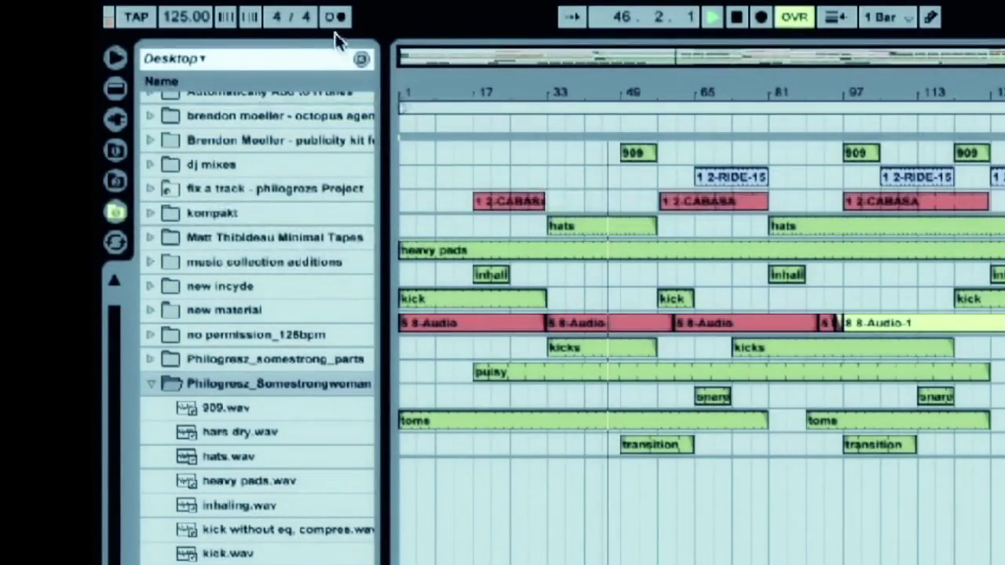
left_click(336, 18)
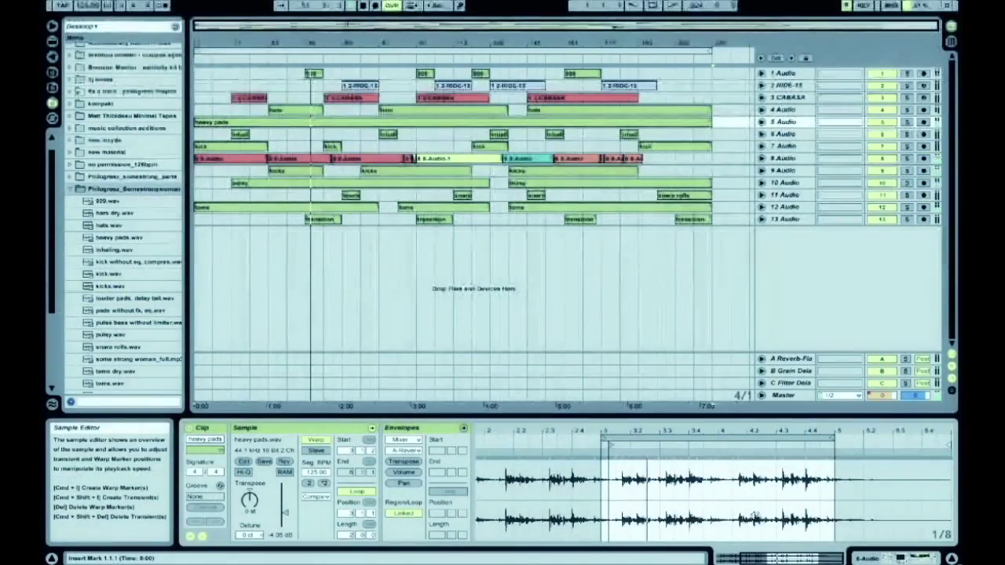
left_click_drag(834, 499, 734, 500)
left_click(716, 500)
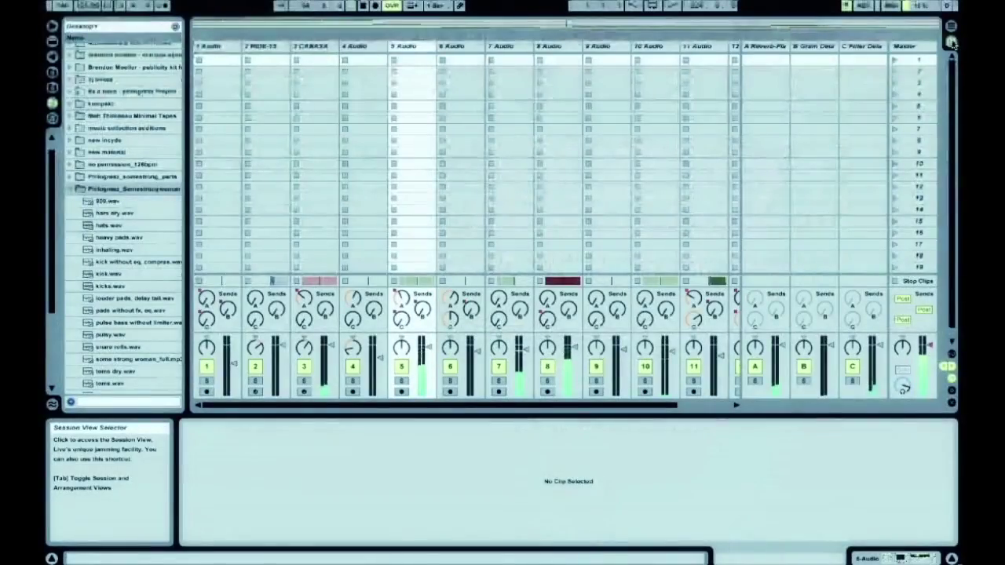
Go through the reverb, Grain Delay and Filter Delay return tracks in Session View, ending on return track A.
left_click(783, 49)
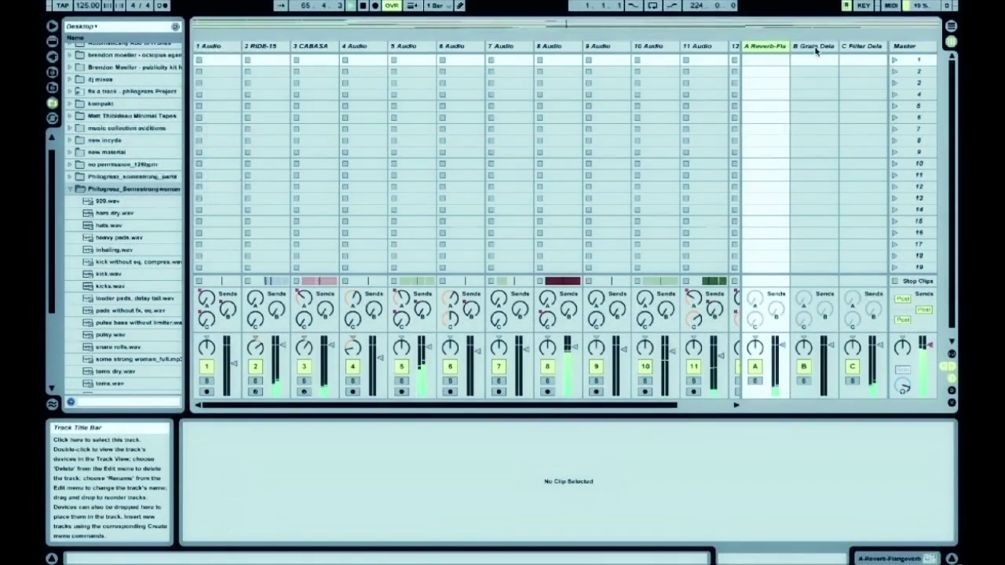
left_click(821, 48)
left_click(863, 50)
left_click(769, 48)
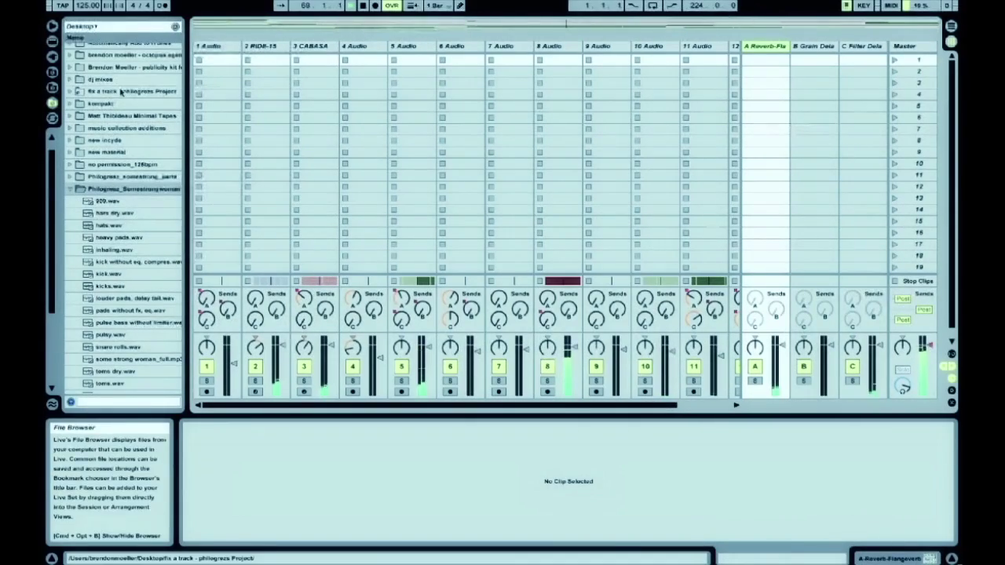
Locate the Reverb-Flangeverb preset among the Audio Effect Rack reverbs and show return track A's device controls.
left_click(52, 41)
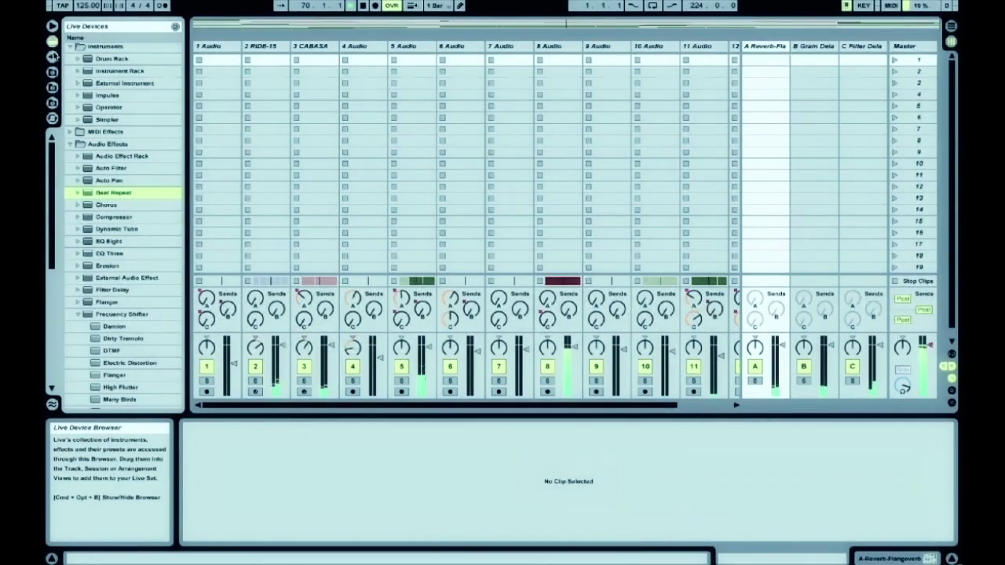
left_click(78, 314)
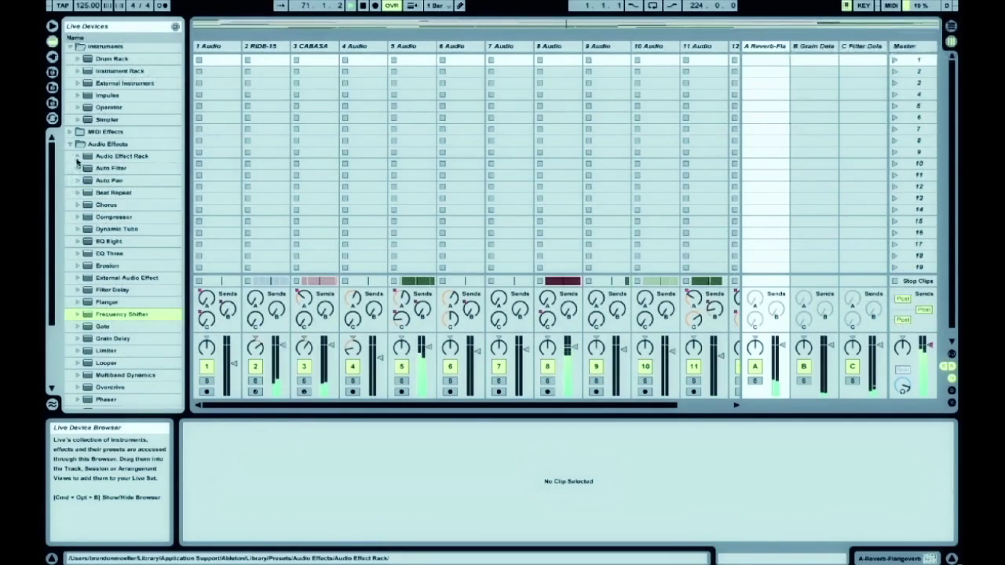
left_click(77, 157)
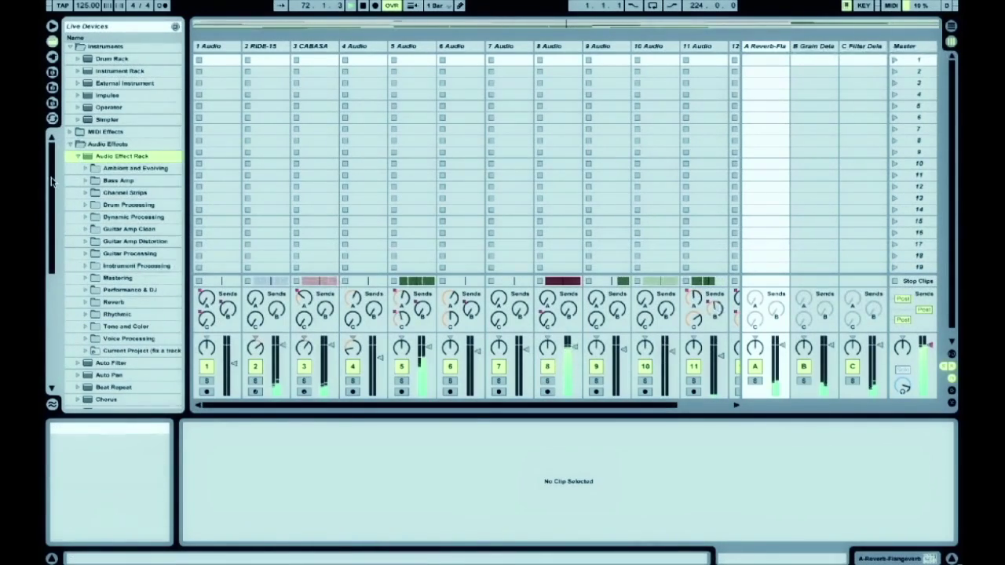
left_click_drag(52, 182, 52, 205)
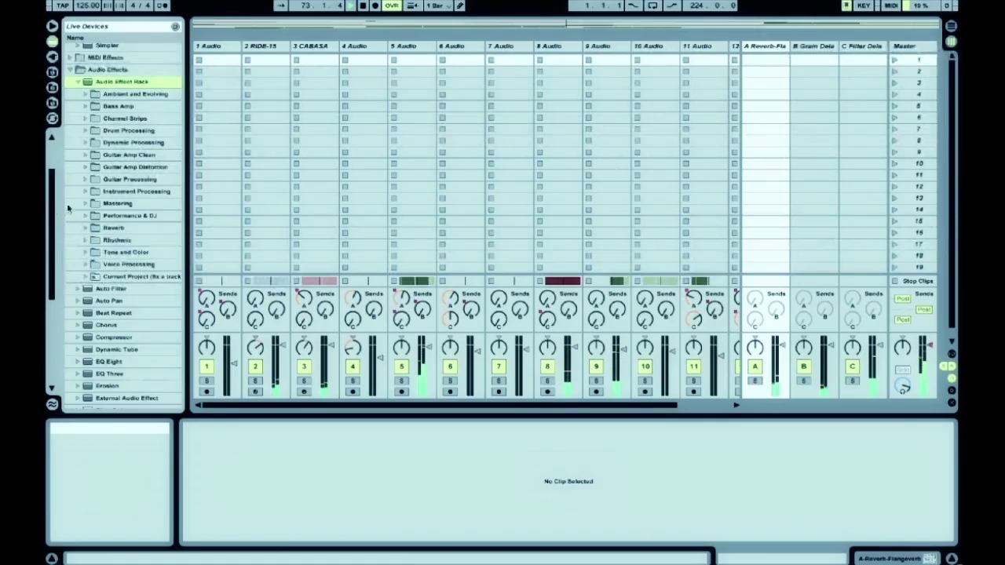
left_click_drag(52, 199, 51, 233)
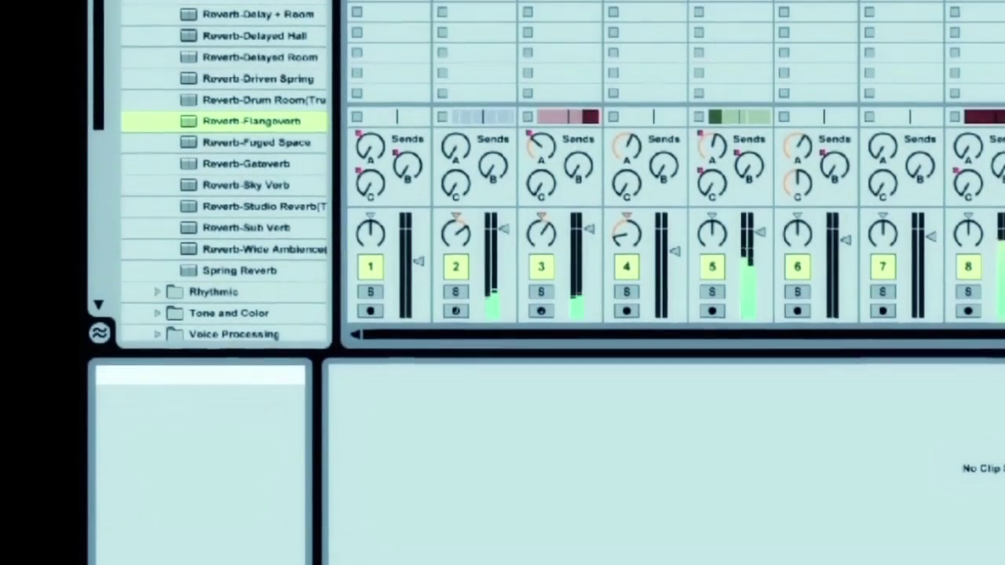
key("shift+Tab")
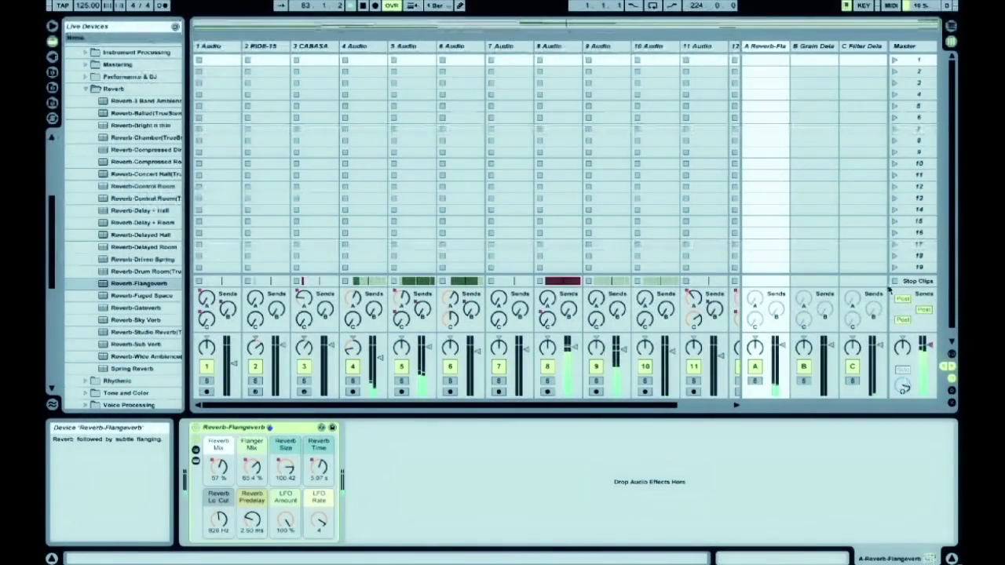
Show the Grain Delay device on return track B and look through the Grain Delay presets.
left_click(828, 44)
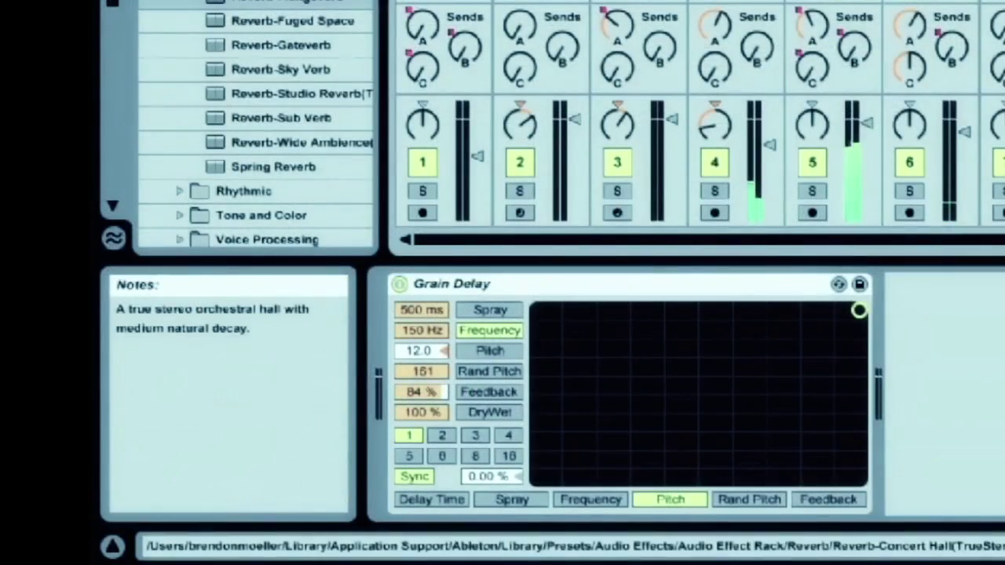
scroll(259, 126, "down", 10)
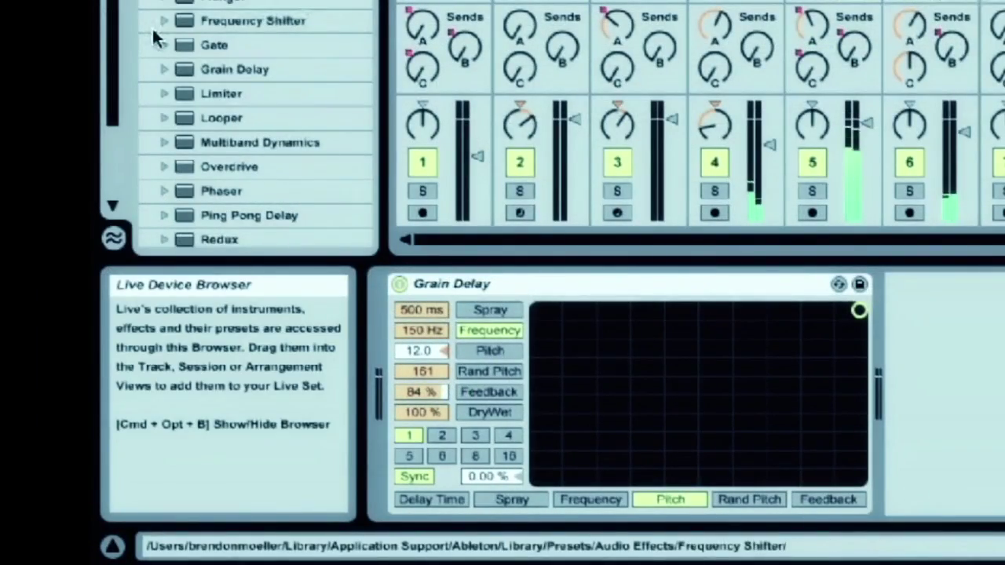
left_click(164, 70)
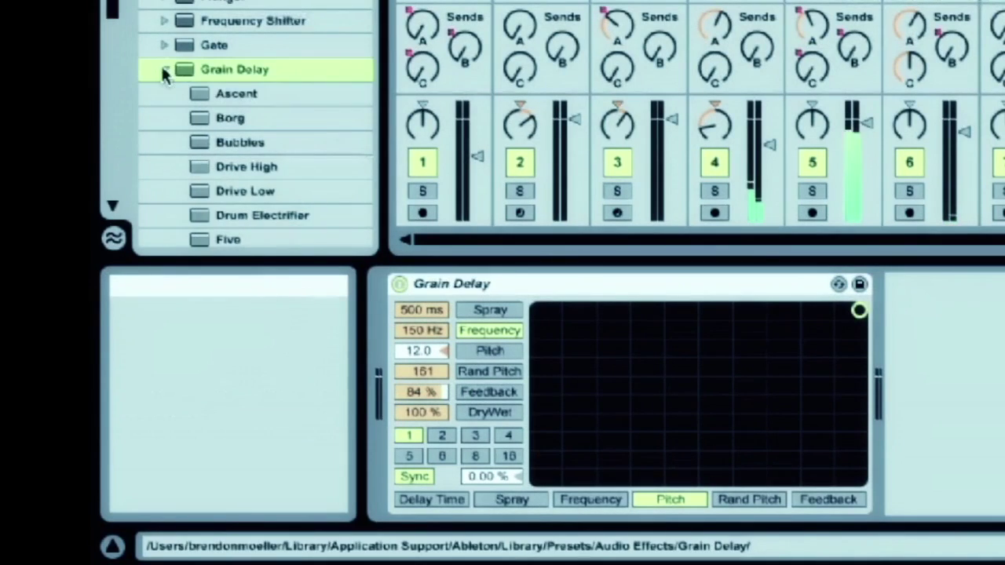
scroll(255, 126, "down", 6)
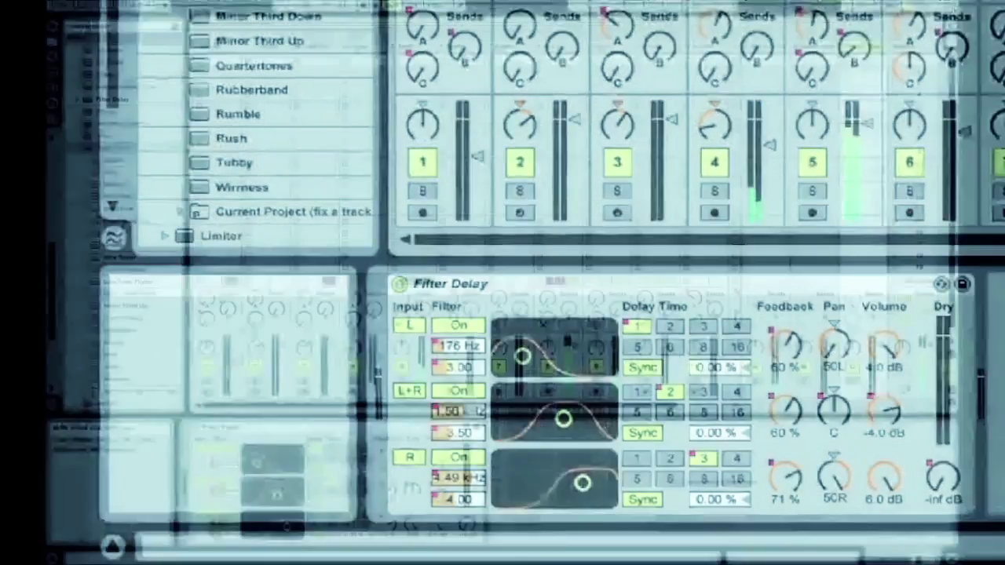
Return to Arrangement View and show the heavy pads clip on track 5, followed by the track's device chain.
left_click(949, 39)
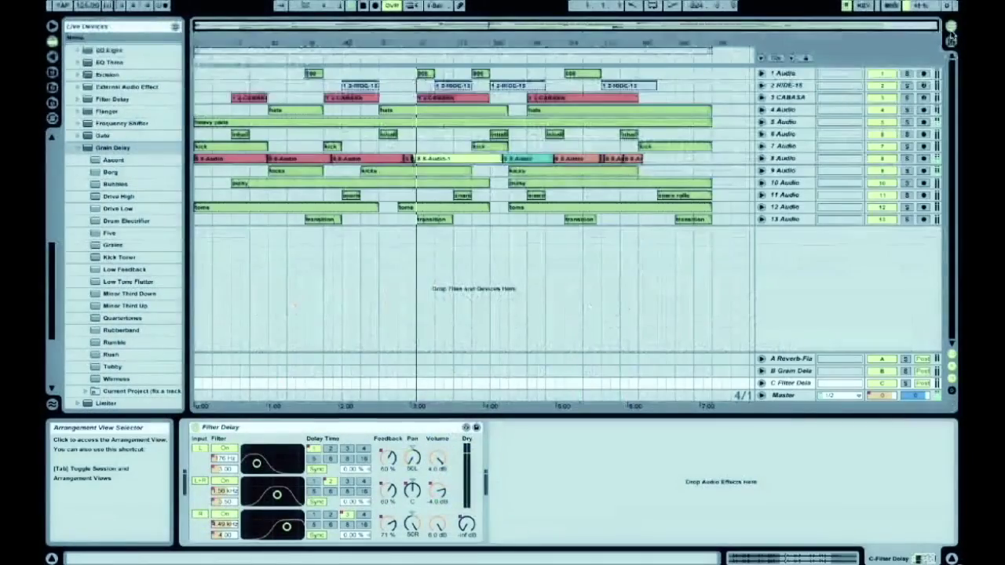
left_click(562, 123)
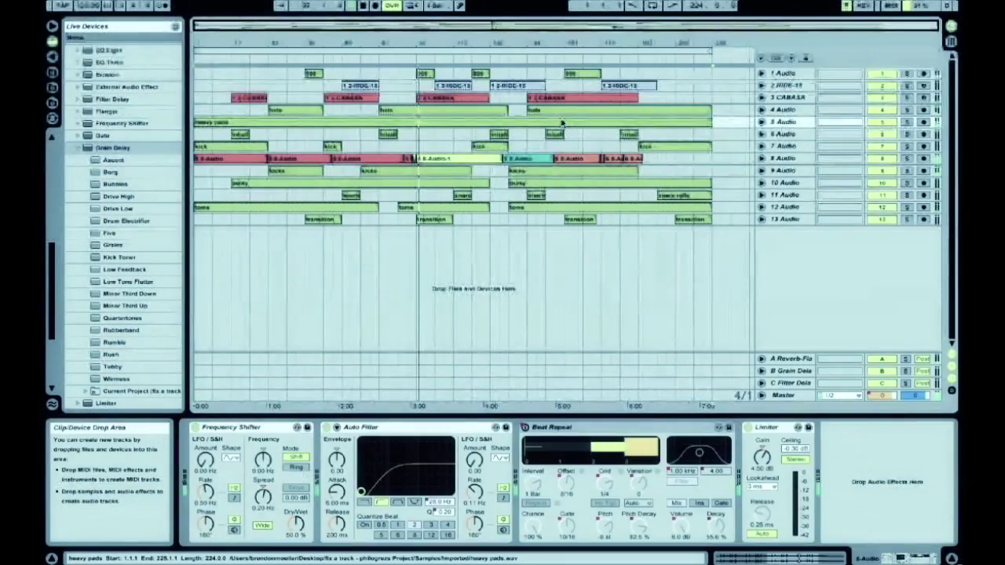
double_click(562, 123)
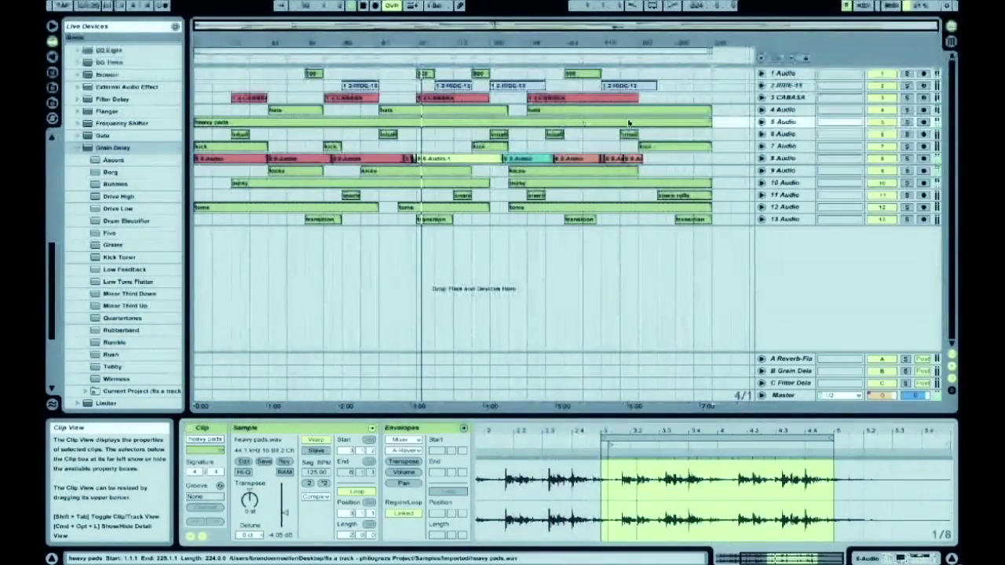
key("shift+Tab")
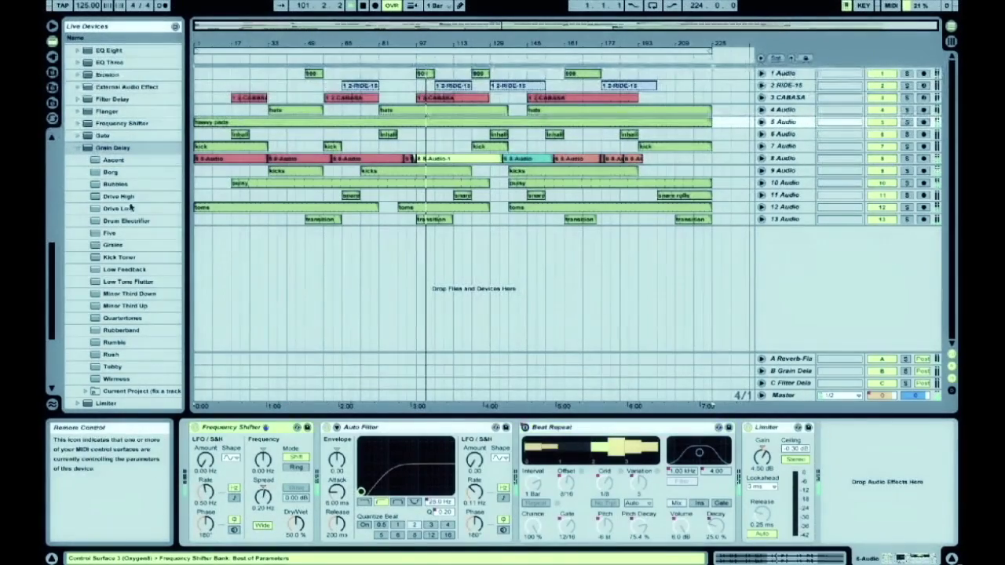
Collapse the Grain Delay presets, pick Phasing among the Frequency Shifter presets and select track 5's Frequency Shifter device.
left_click(76, 148)
left_click(77, 124)
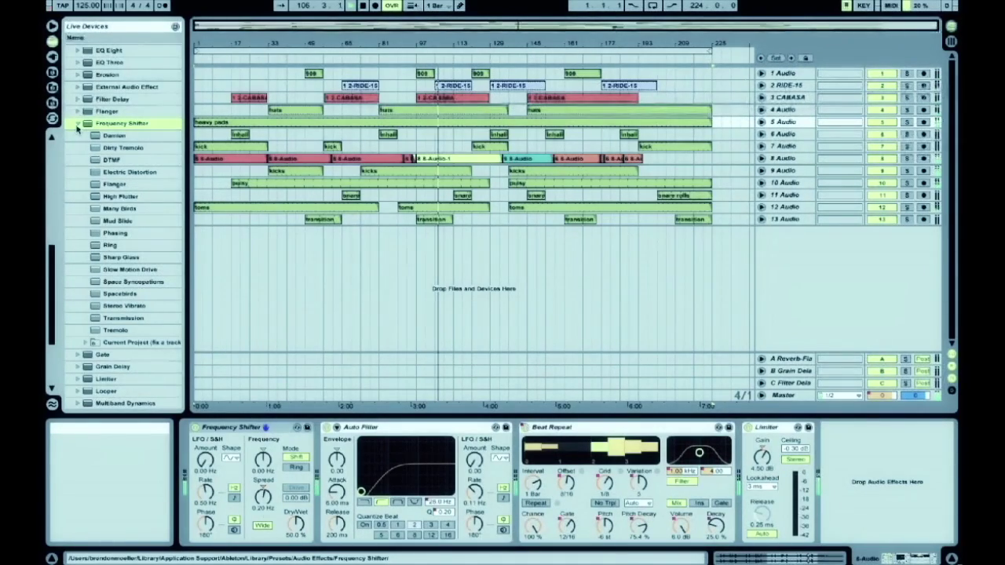
mouse_move(266, 428)
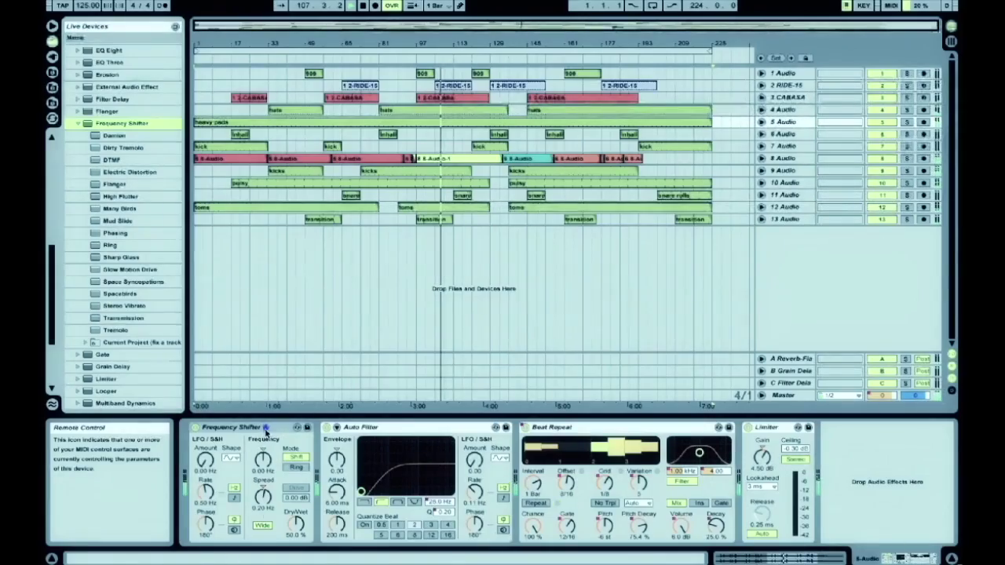
left_click(125, 234)
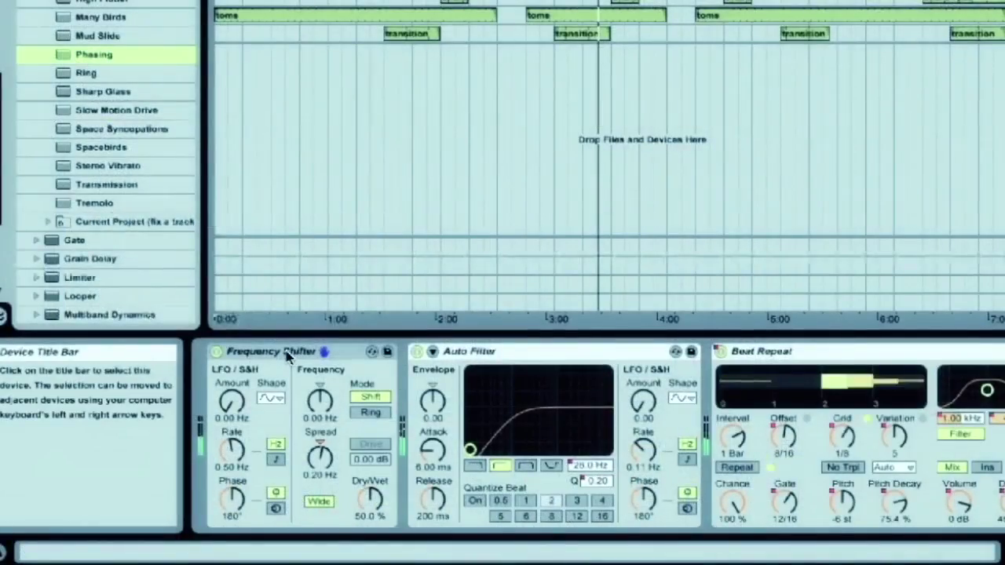
left_click(287, 357)
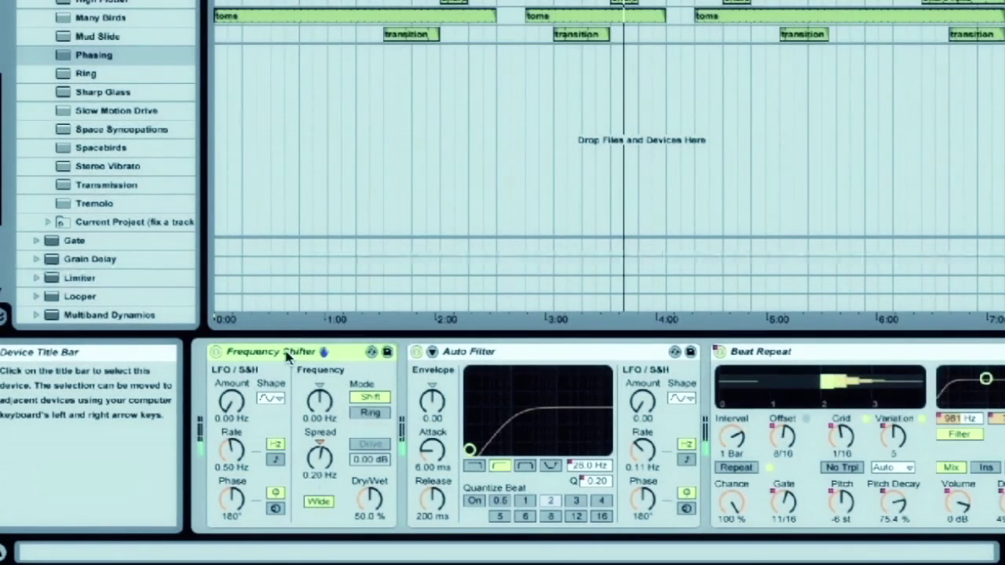
Locate Auto Filter in the list of audio effects and select the Auto Filter and Beat Repeat devices on track 5.
left_click(597, 352)
left_click(36, 2)
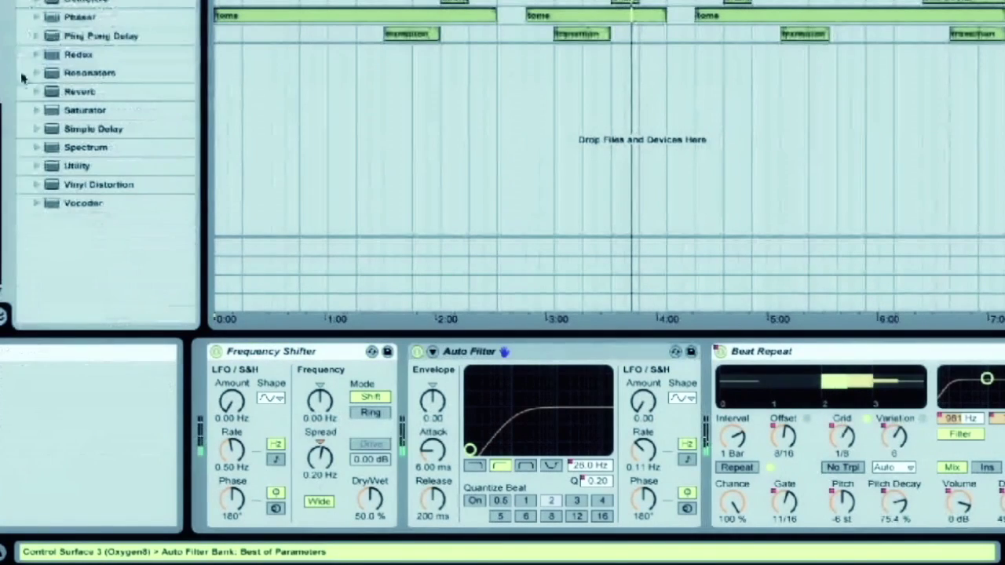
left_click_drag(4, 126, 4, 1)
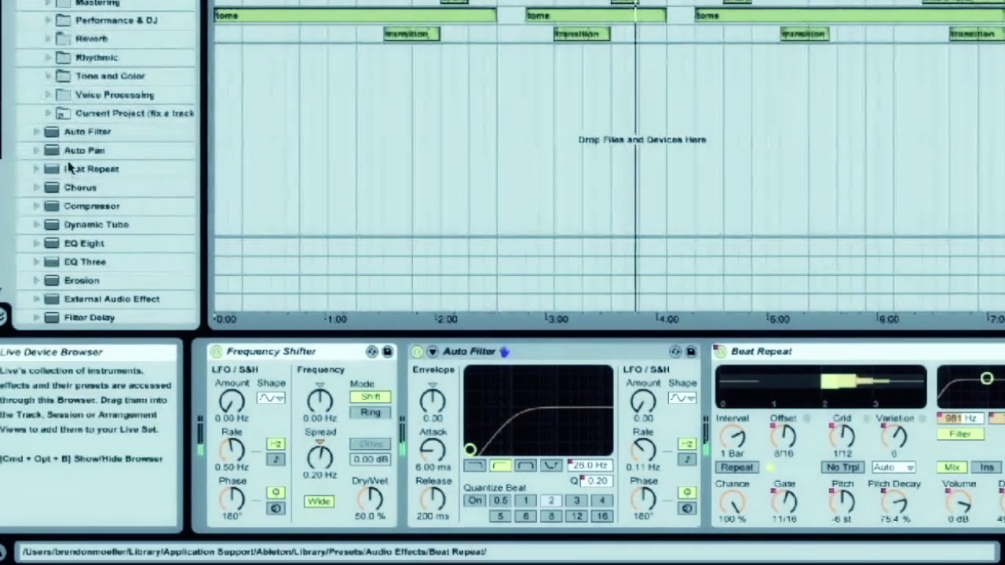
left_click(48, 133)
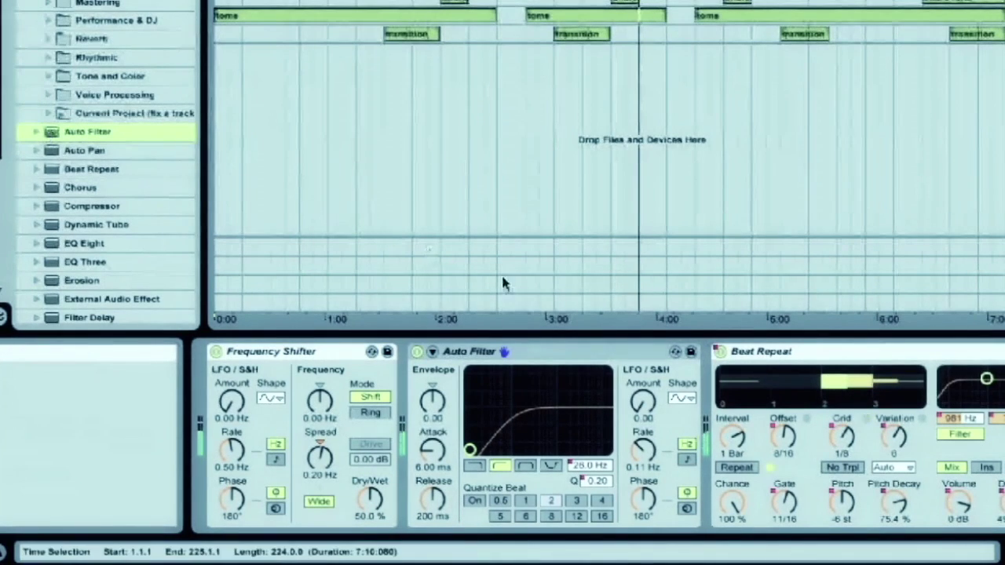
left_click(569, 358)
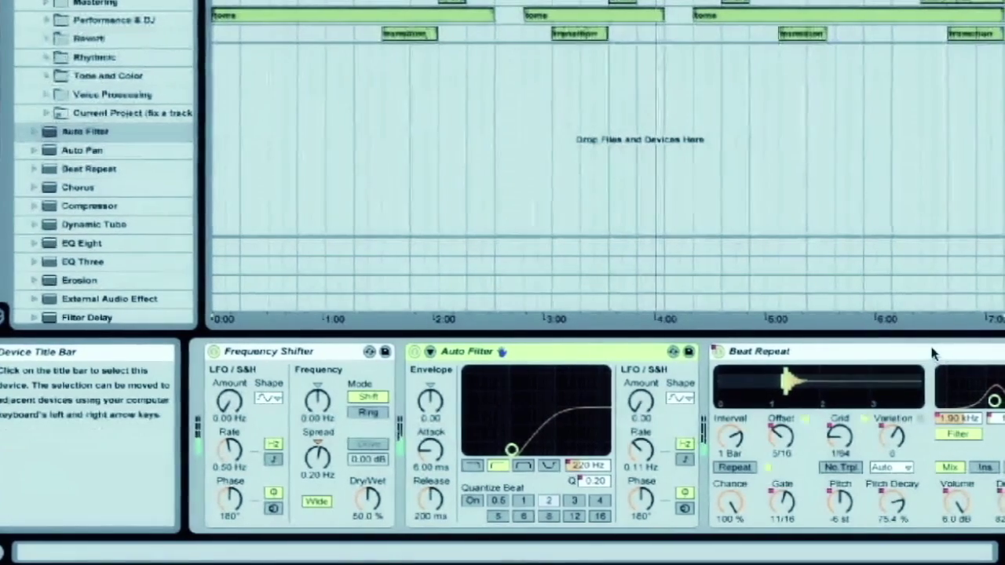
scroll(98, 196, "down", 5)
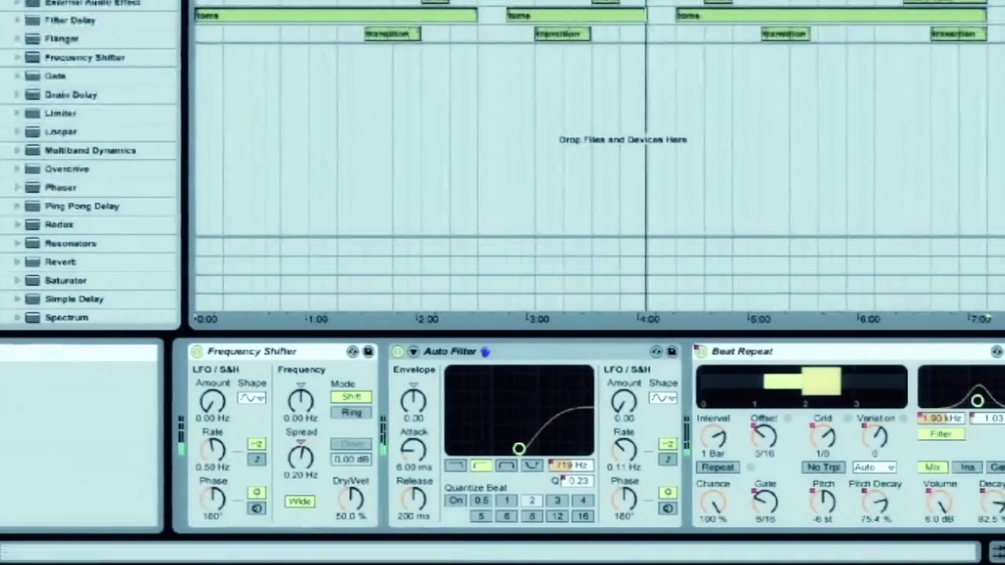
left_click(889, 351)
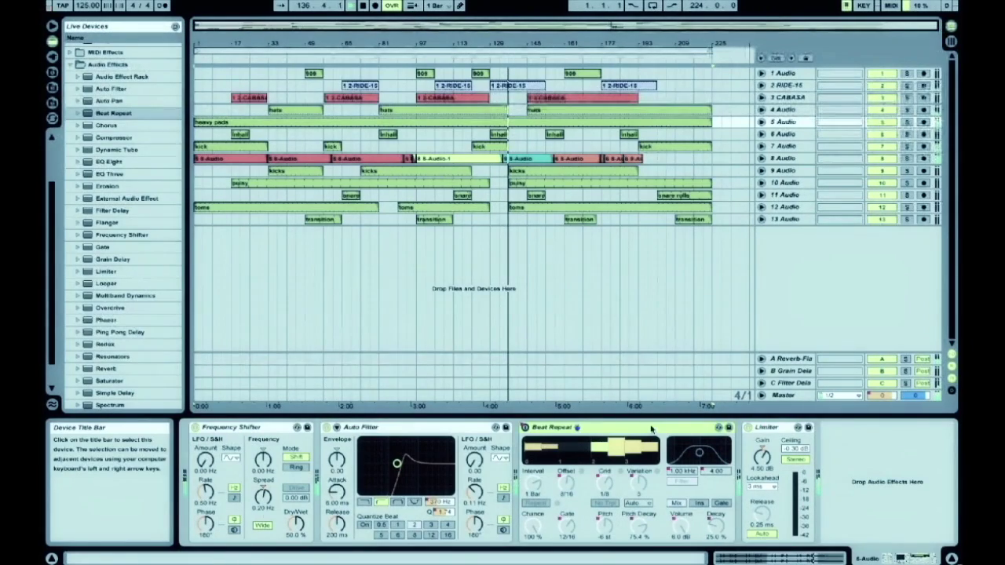
Show the devices of the RIDE-15 track and, via Session View, the CABASA track, and return to Arrangement View.
left_click(531, 89)
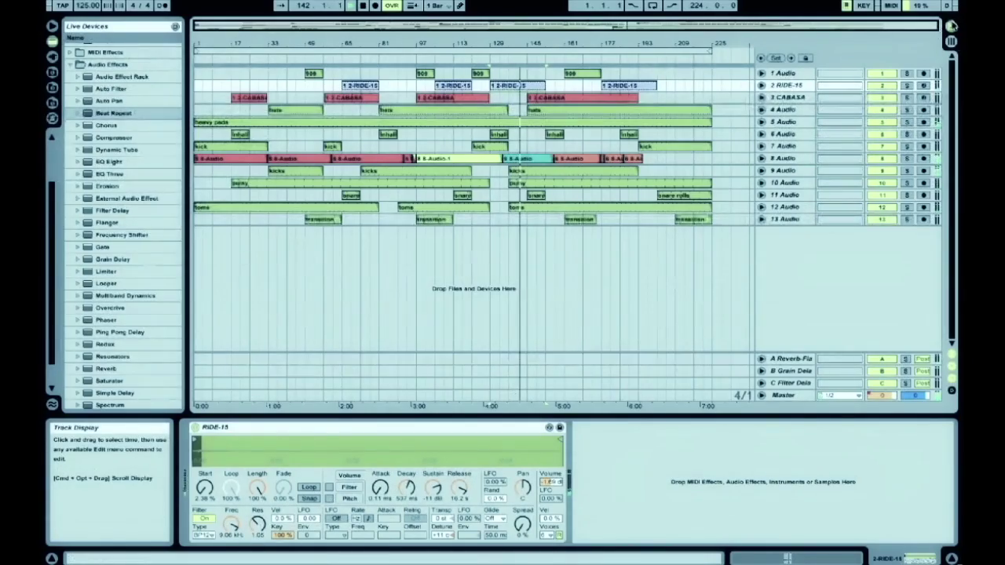
left_click(951, 41)
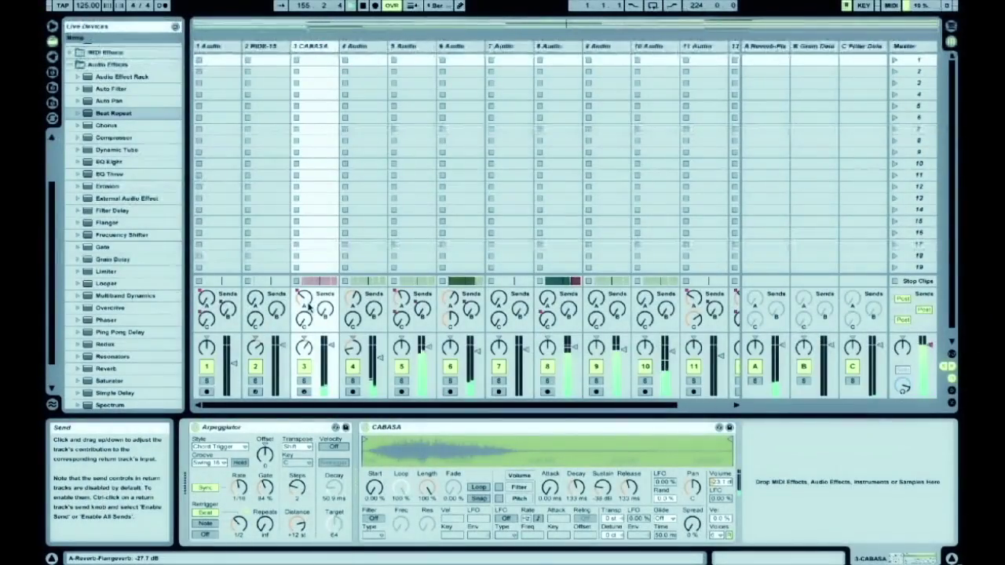
left_click(950, 27)
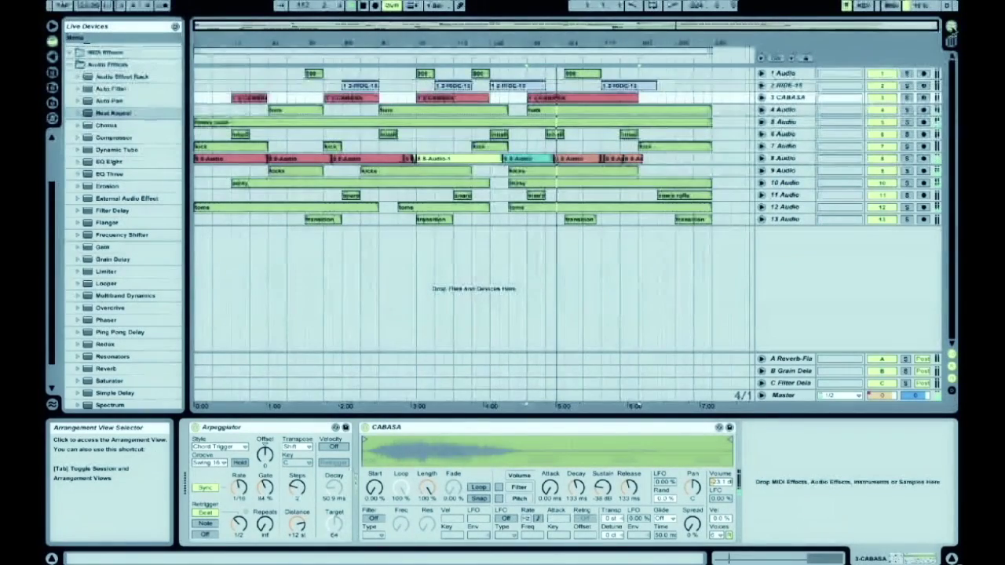